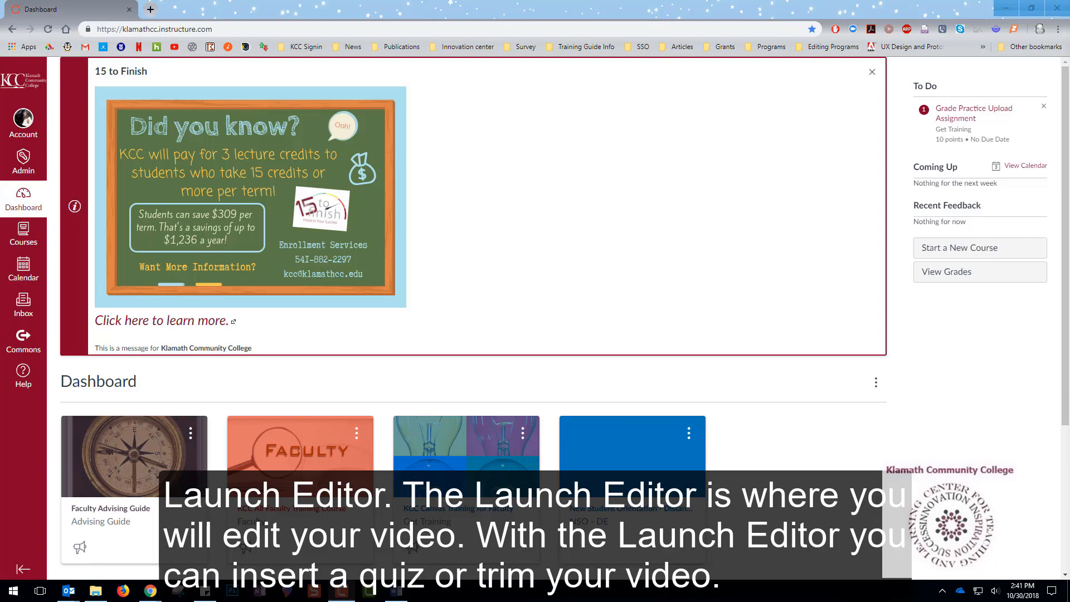
# Open the NSO 100 New Student Orientation course and go to its My Media page.
pyautogui.scroll(-4, 144, 463)
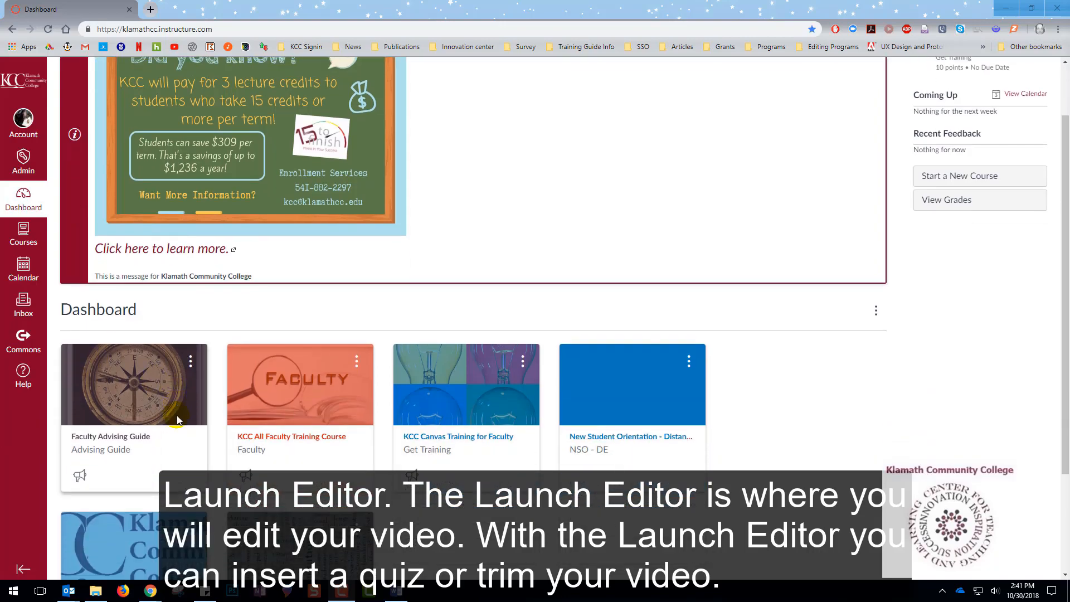
pyautogui.click(144, 462)
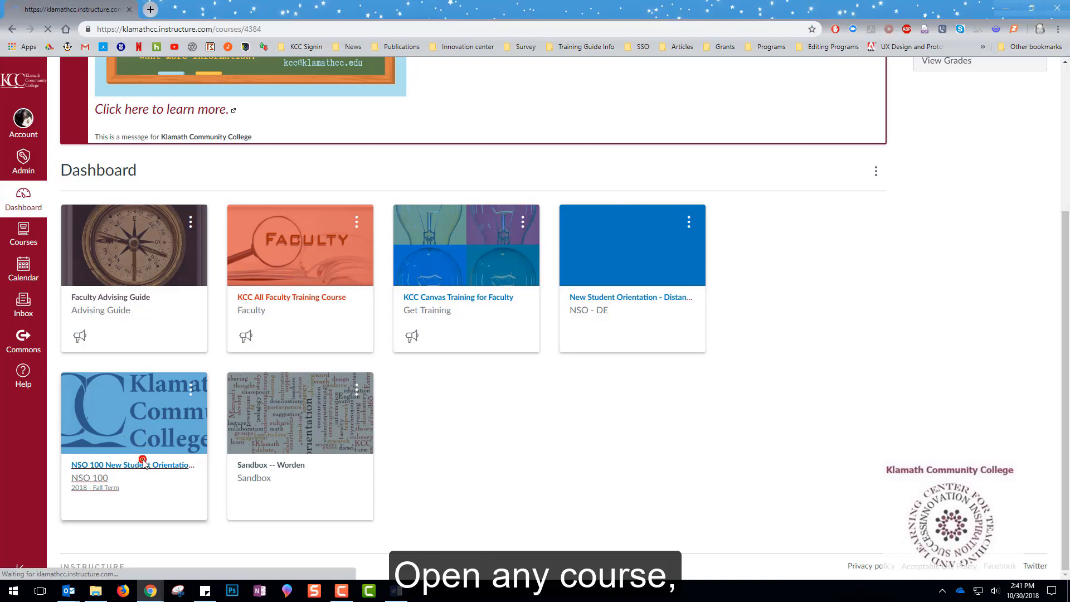
pyautogui.scroll(-7, 143, 460)
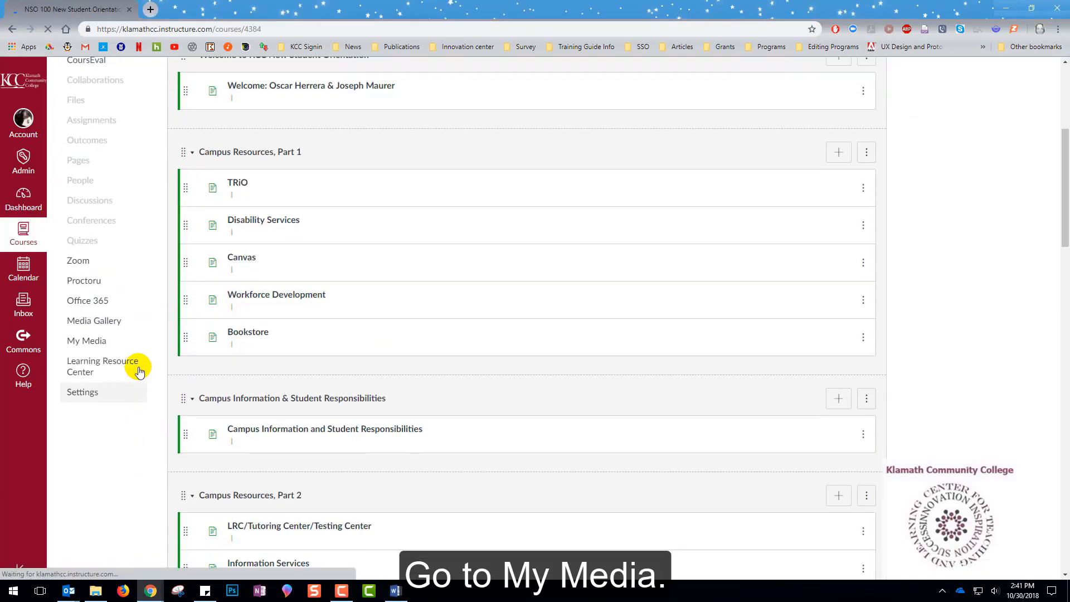
pyautogui.click(78, 229)
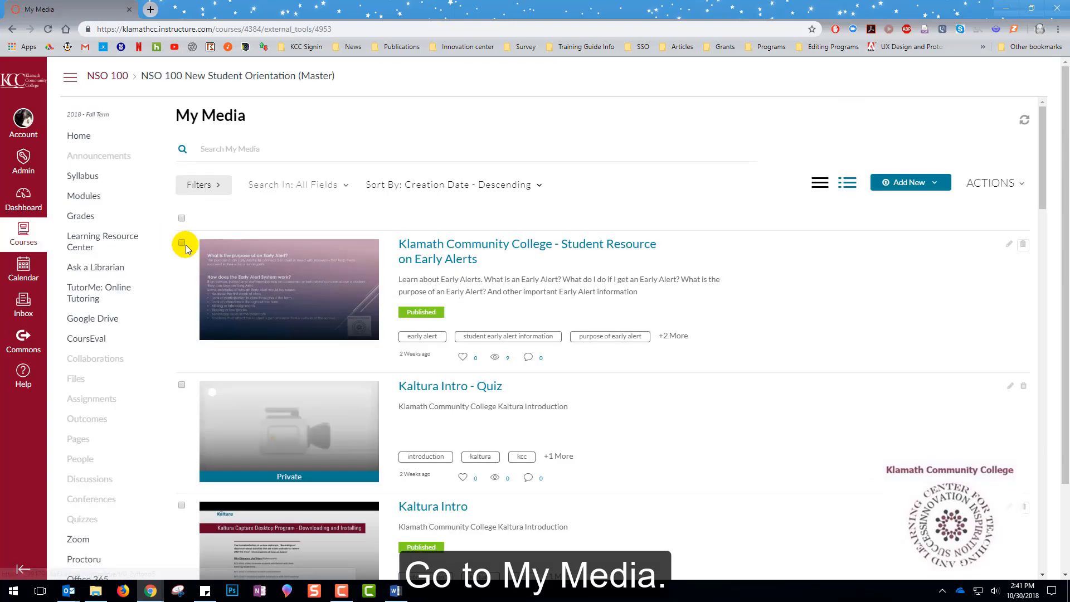
# Open the "Klamath Community College - Student Resource on Early Alerts" video and launch the video editor for it.
pyautogui.click(181, 244)
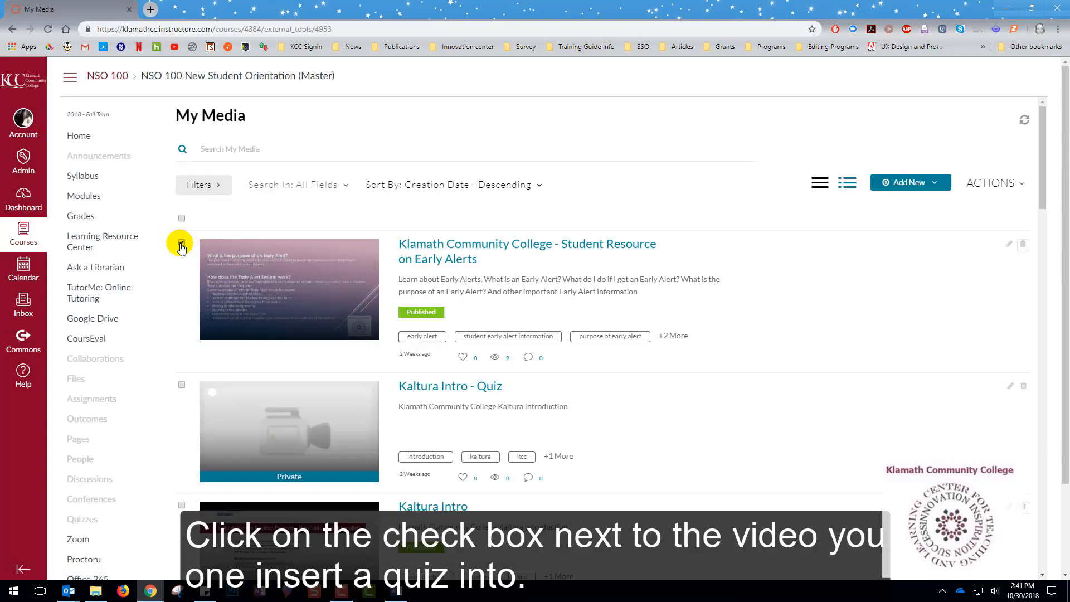
pyautogui.click(1009, 244)
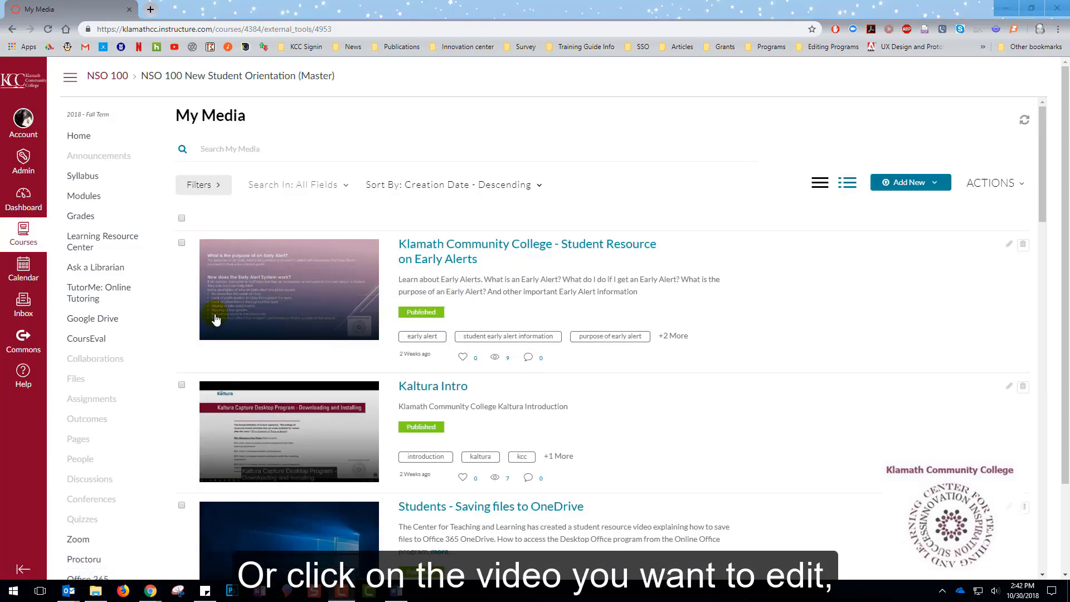
pyautogui.click(291, 301)
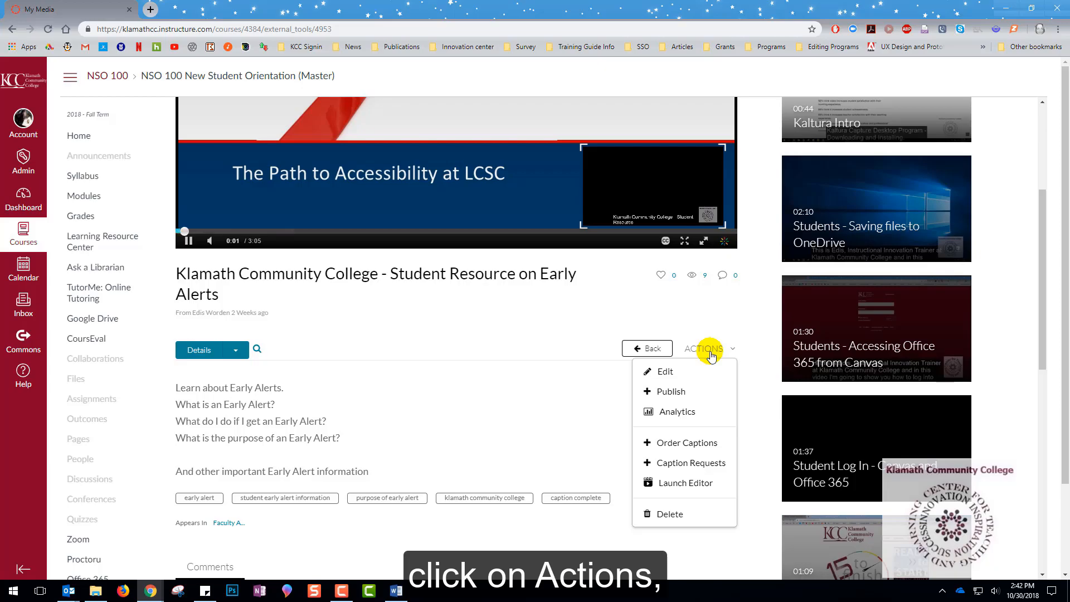
pyautogui.click(701, 482)
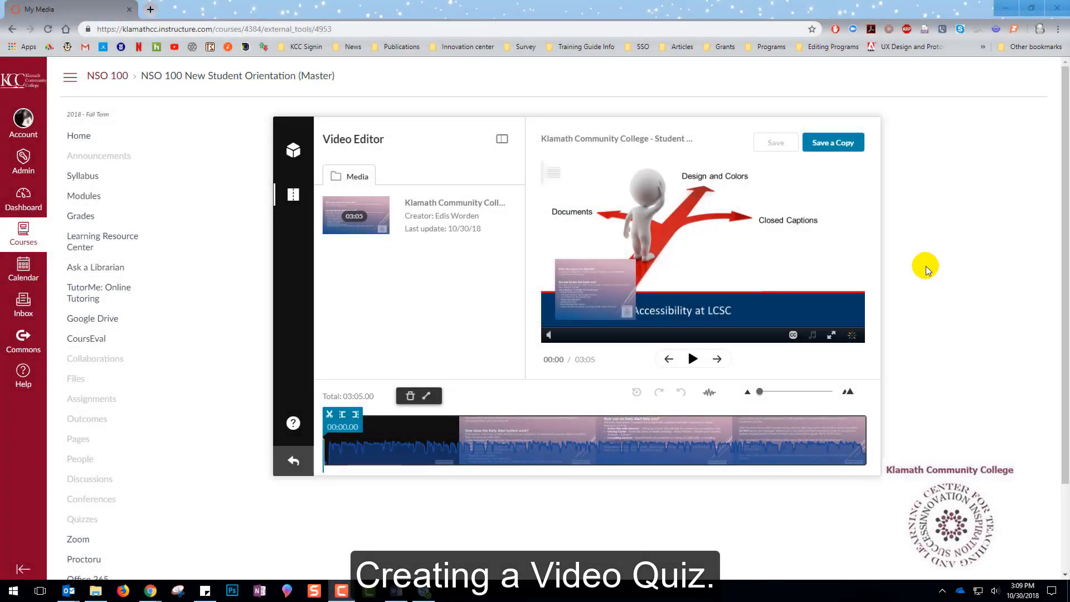
# Start a new quiz based on the Early Alerts video.
pyautogui.click(294, 151)
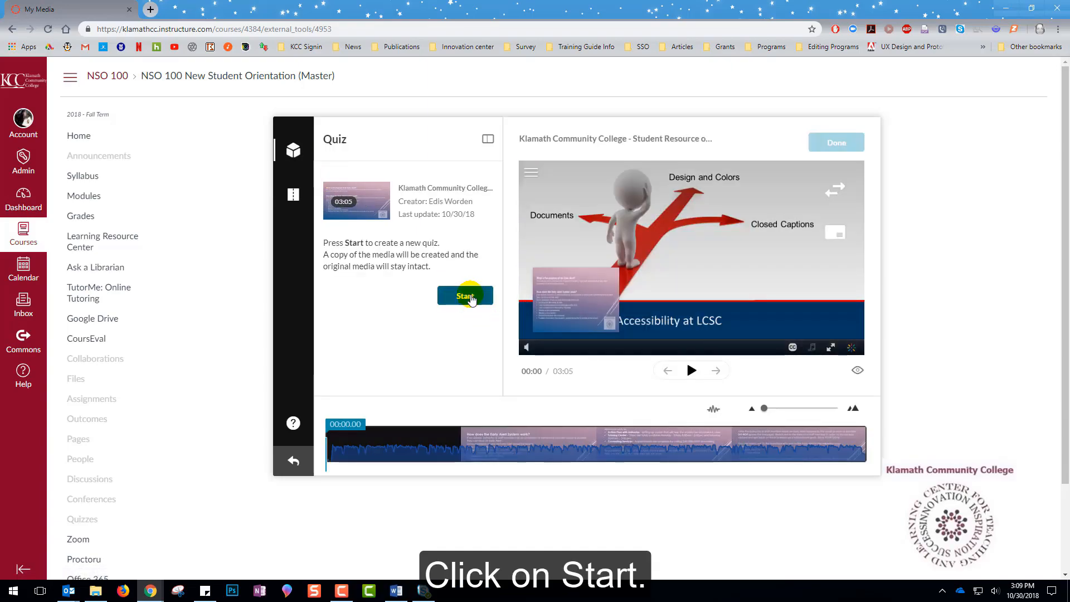
pyautogui.click(469, 296)
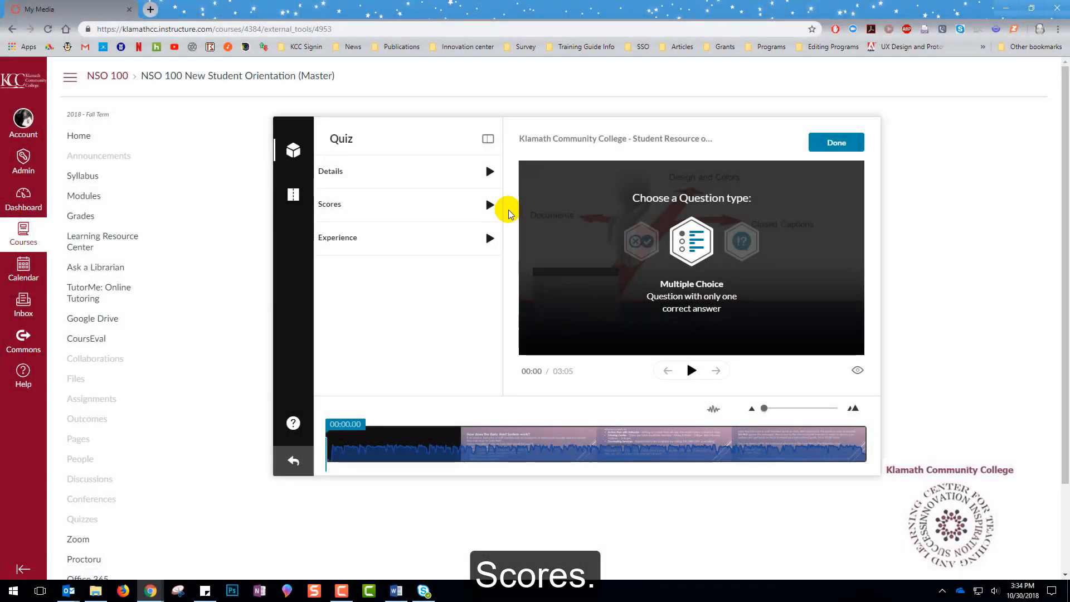
# Review the quiz's score display options and browse the available question types.
pyautogui.click(498, 206)
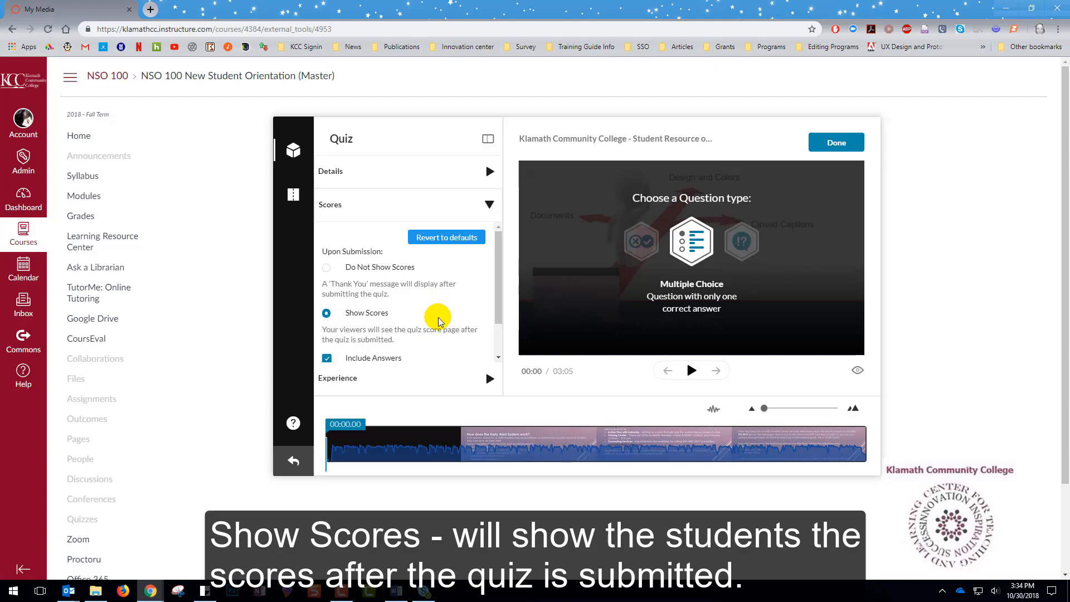
pyautogui.scroll(-1, 438, 322)
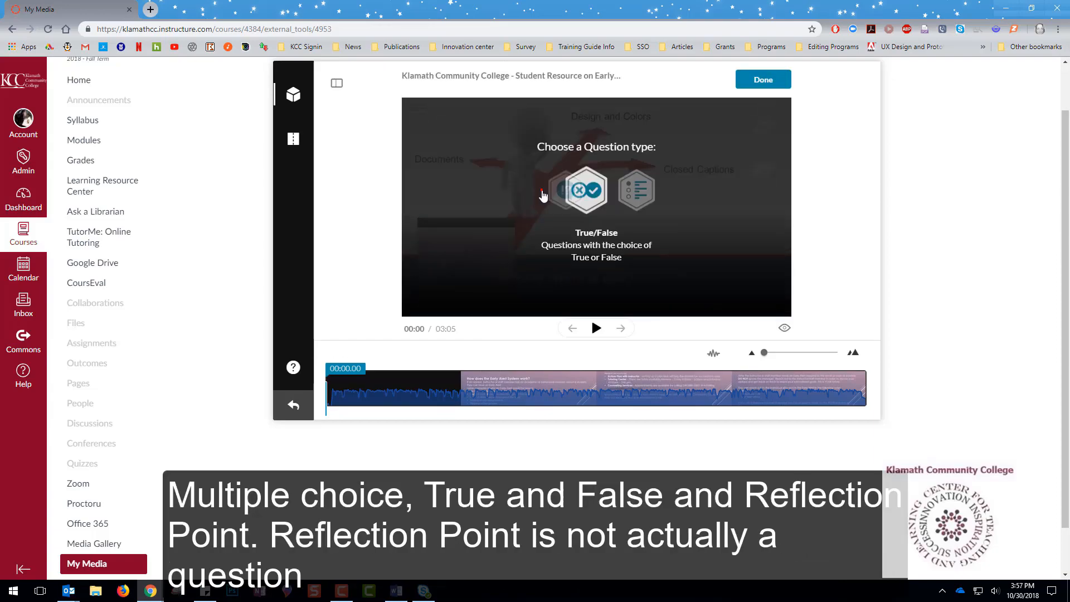
pyautogui.click(552, 191)
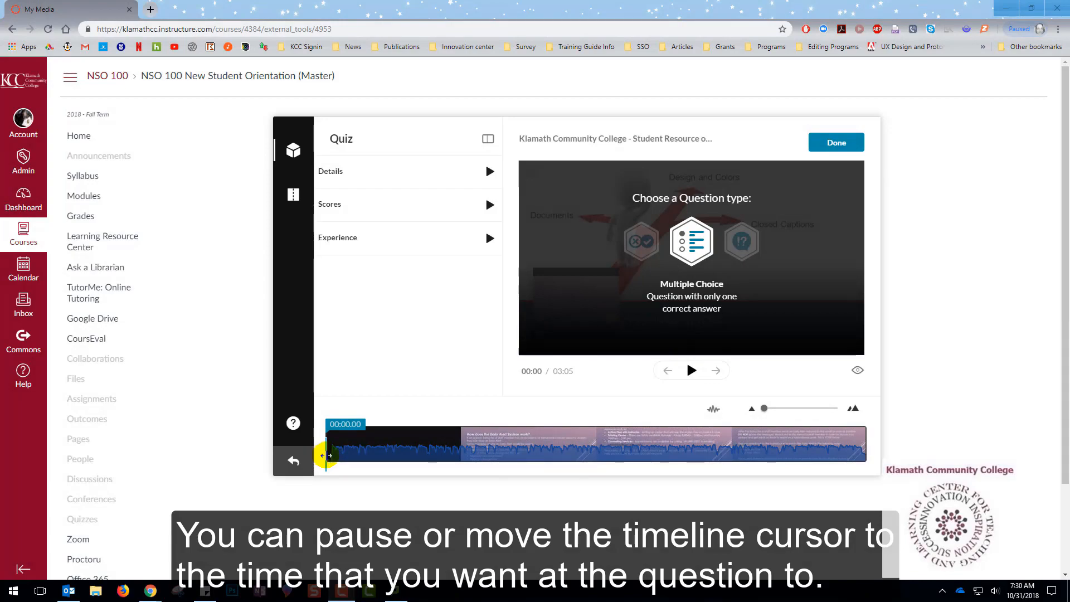
# Add a multiple-choice question at 00:40.62, "Edgar Allan Poe wrote which story?", with correct answer The Tell-Tale Heart and wrong answers Frankenstein and Dracula.
pyautogui.moveTo(325, 458); pyautogui.dragTo(446, 452)
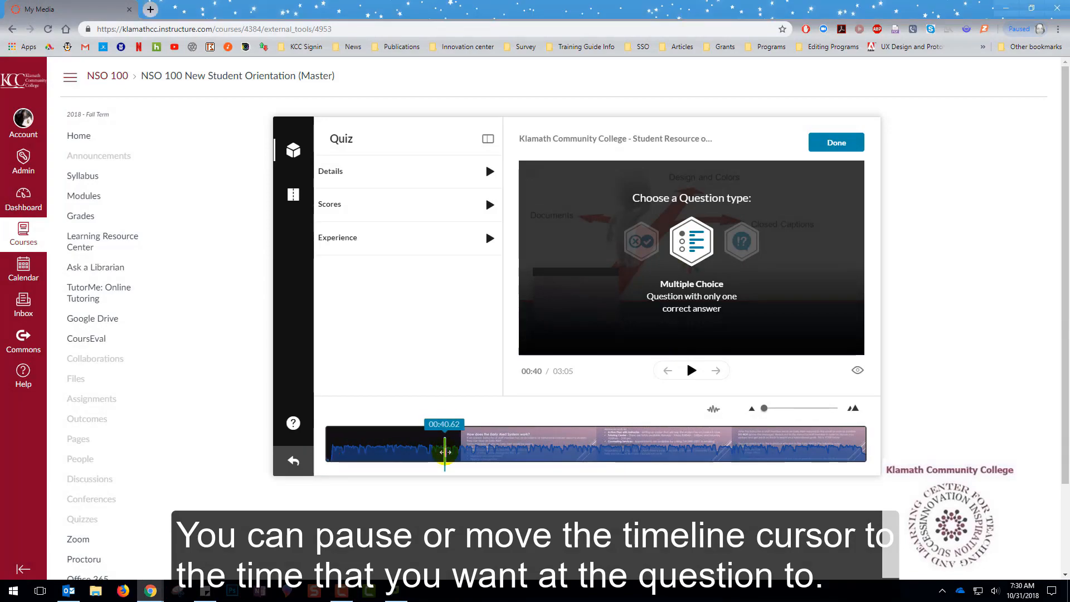
pyautogui.click(690, 244)
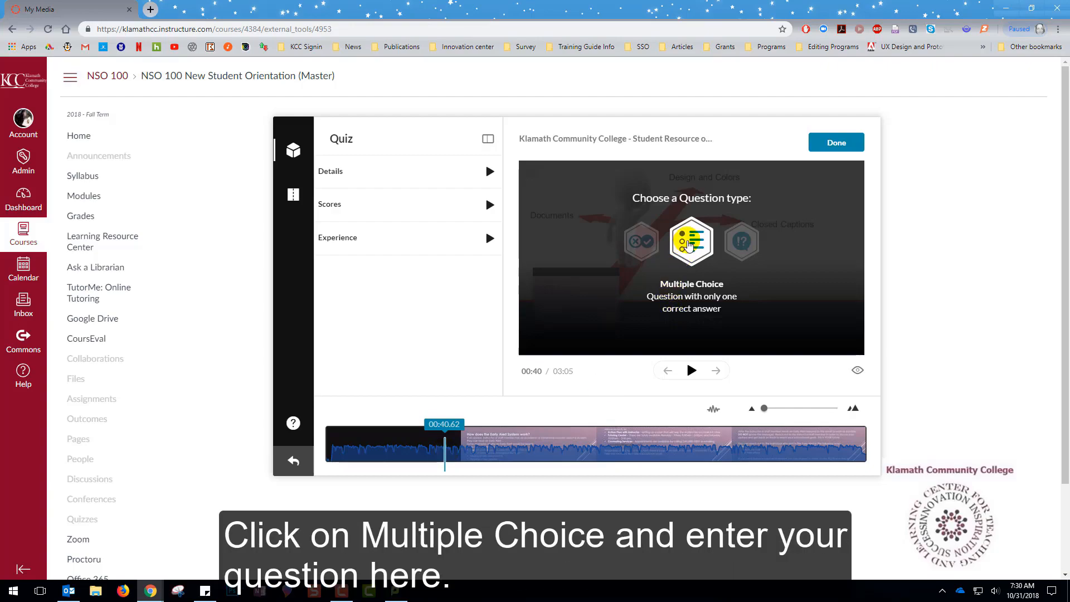
pyautogui.click(689, 244)
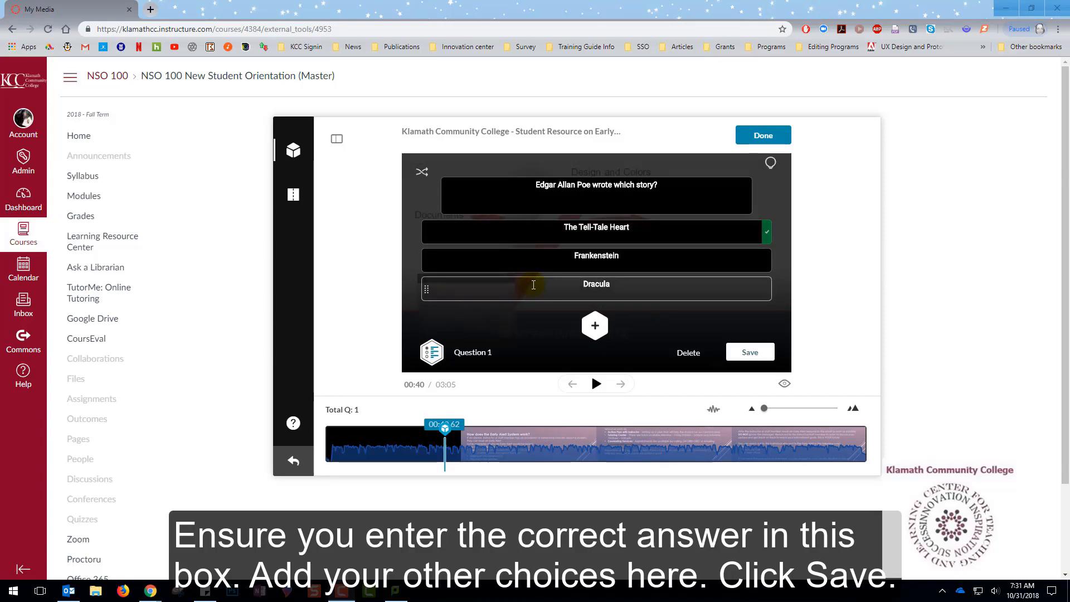
pyautogui.click(750, 353)
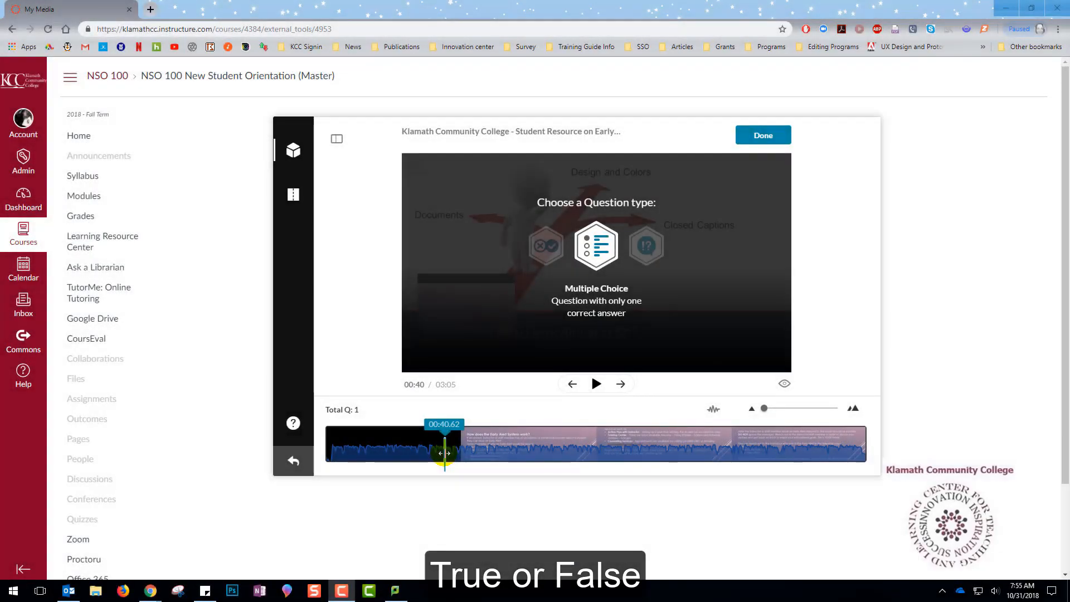
# Add a True/False question at 00:59.29, "The absolute value of a real negative number is negative.", with false as the correct answer, and save it.
pyautogui.click(544, 253)
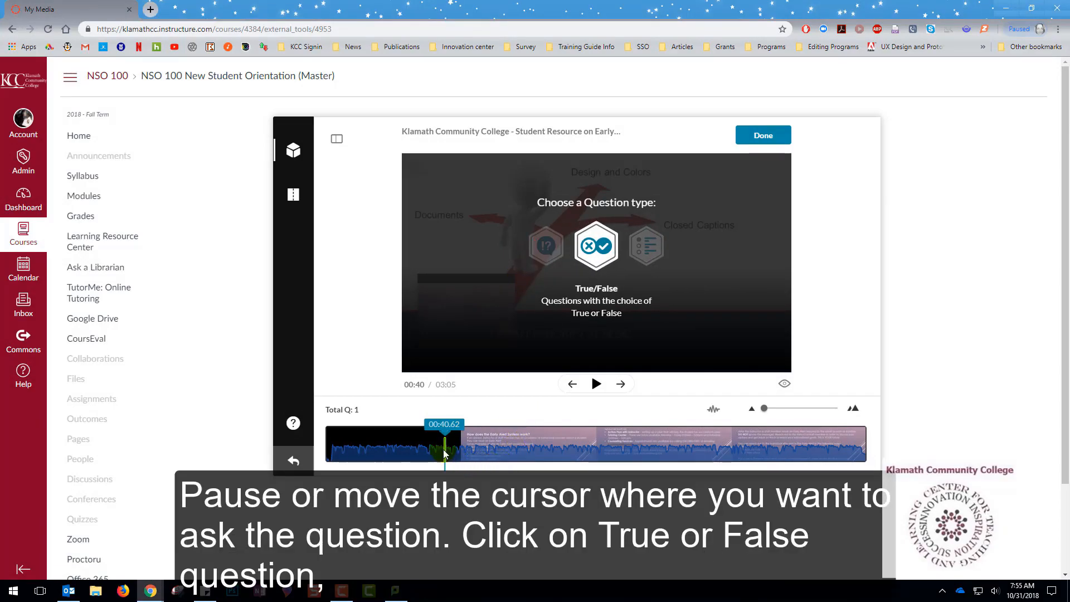
pyautogui.click(497, 450)
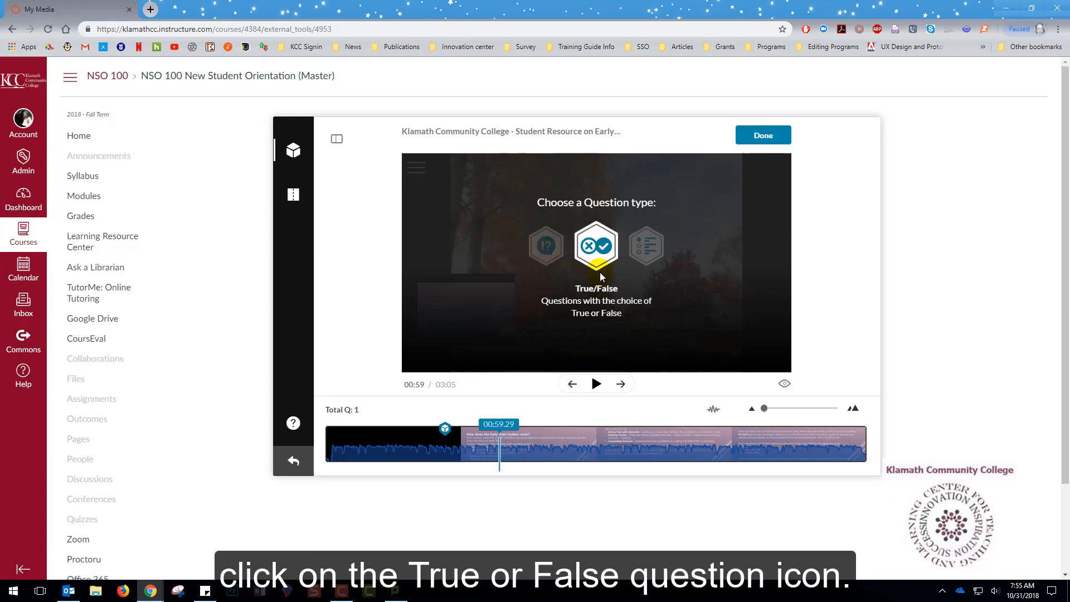
pyautogui.click(588, 257)
pyautogui.write('The absolute value of a real negative number is negative.')
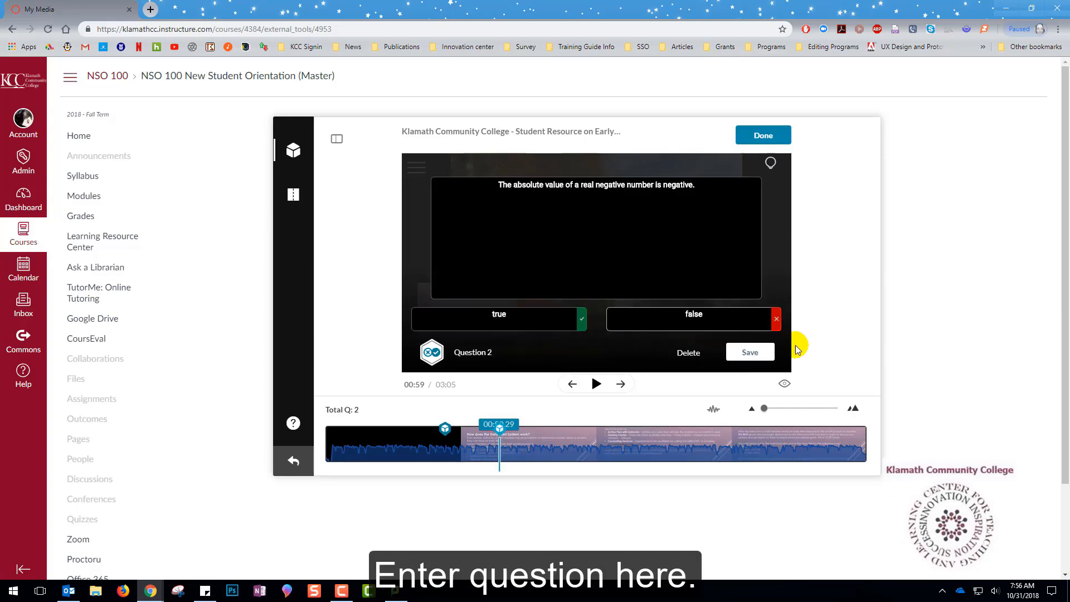
pyautogui.click(776, 320)
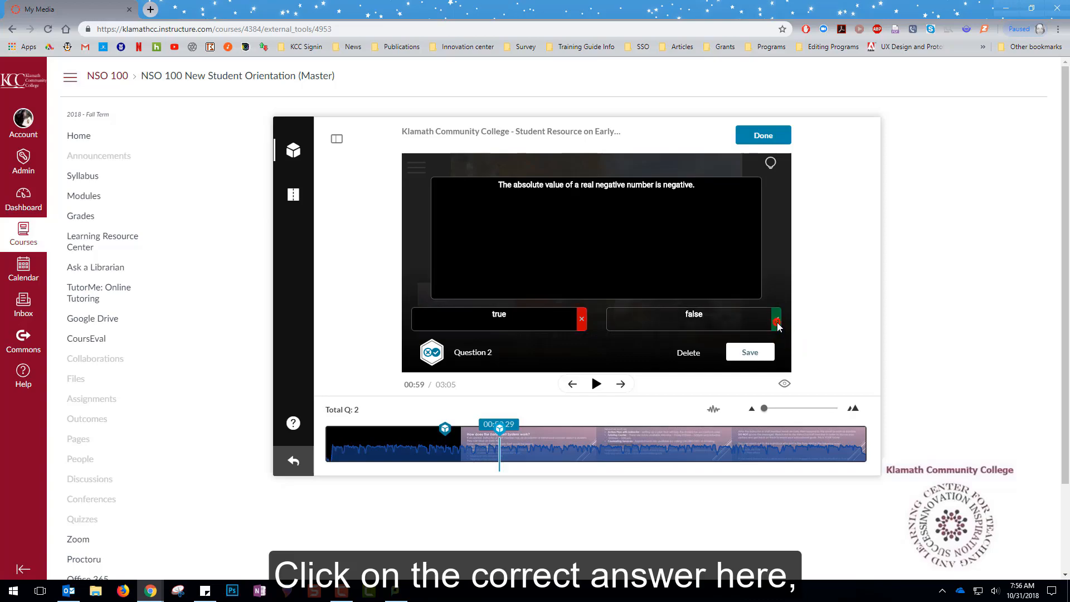
pyautogui.click(745, 353)
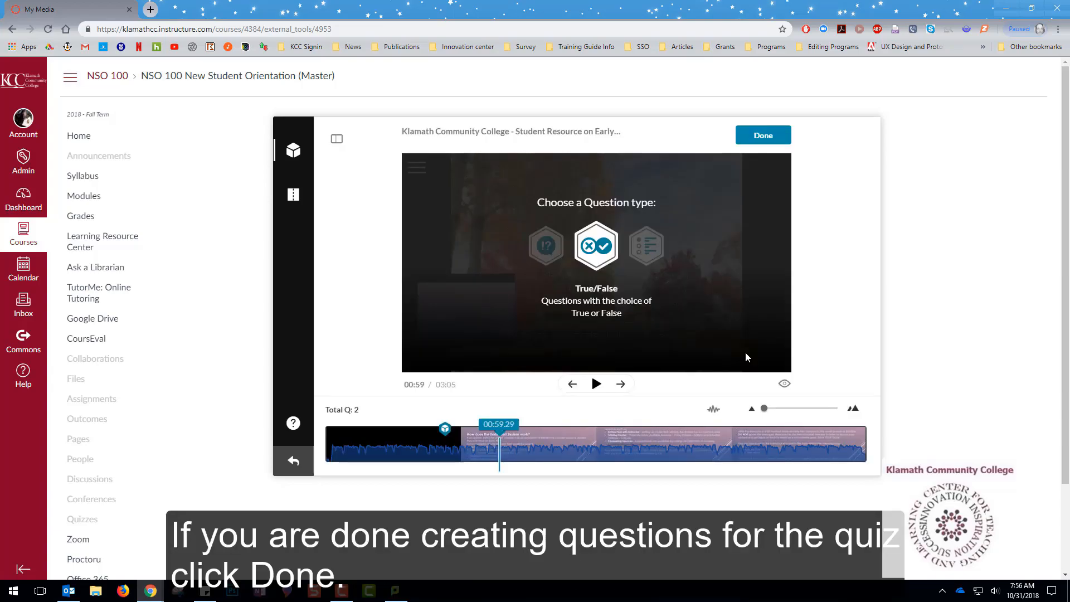
pyautogui.click(787, 136)
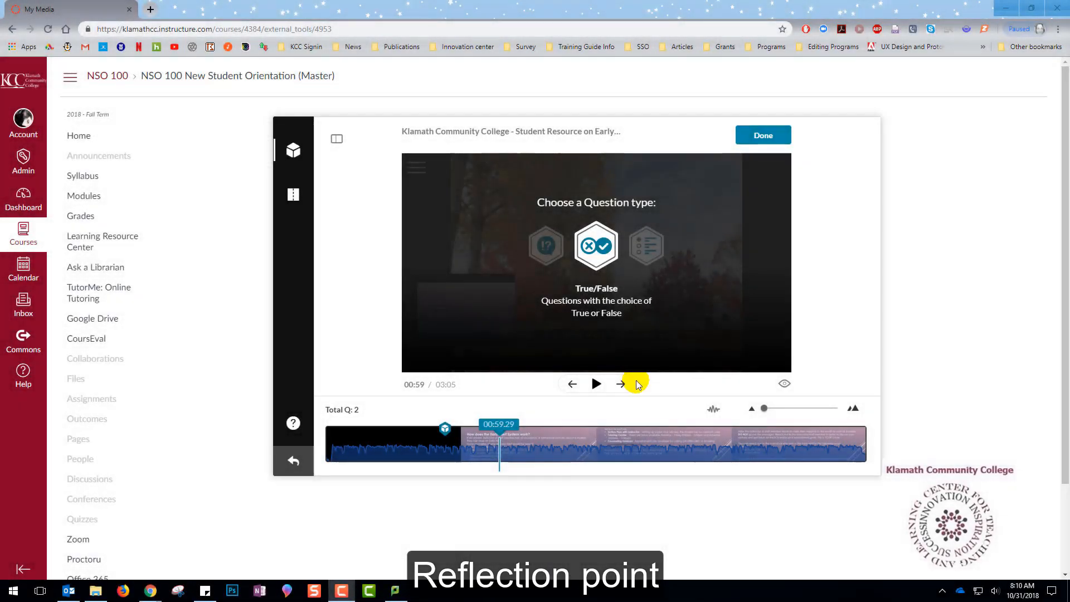
# Add a Reflection Point to the video at 01:21.57 and save it.
pyautogui.click(513, 452)
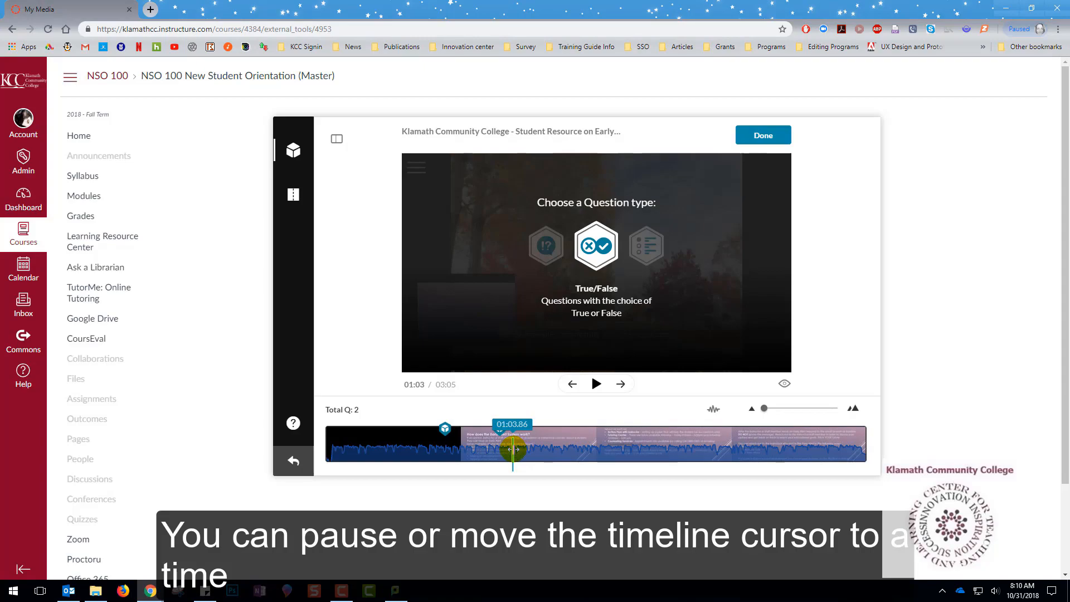
pyautogui.click(565, 446)
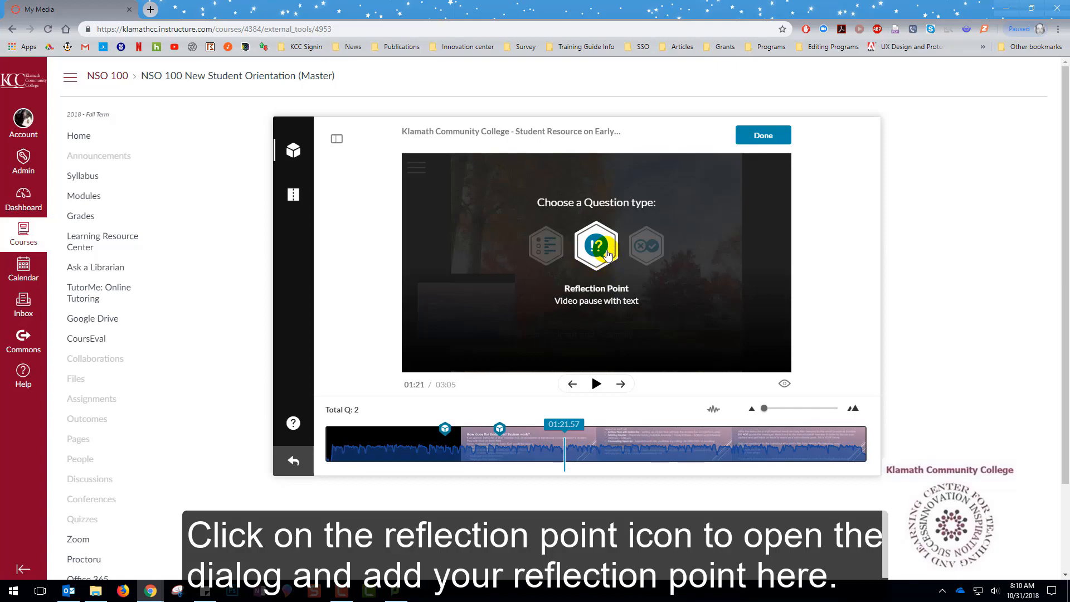
pyautogui.click(608, 256)
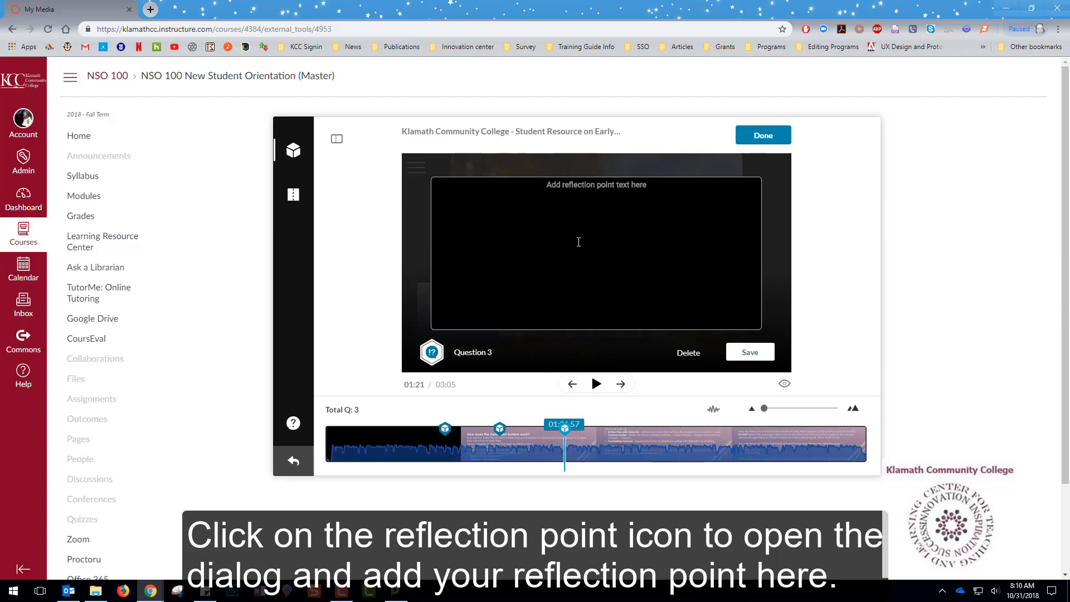
pyautogui.click(750, 352)
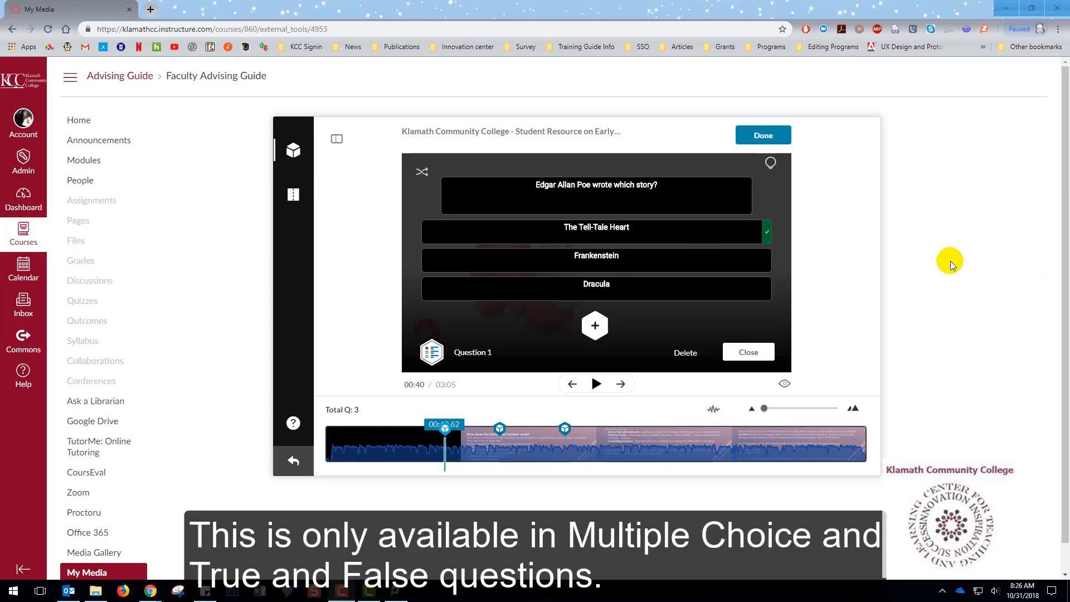
# Add the hint "Mary Shelley wrote Frankenstein." to the Edgar Allan Poe question.
pyautogui.click(770, 165)
pyautogui.click(731, 183)
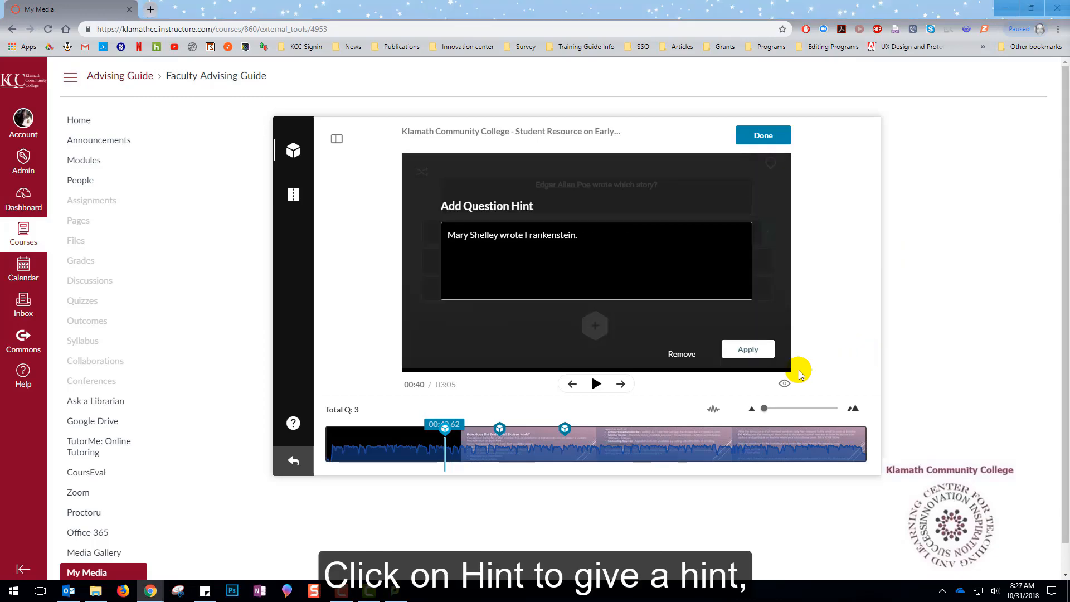
pyautogui.click(748, 350)
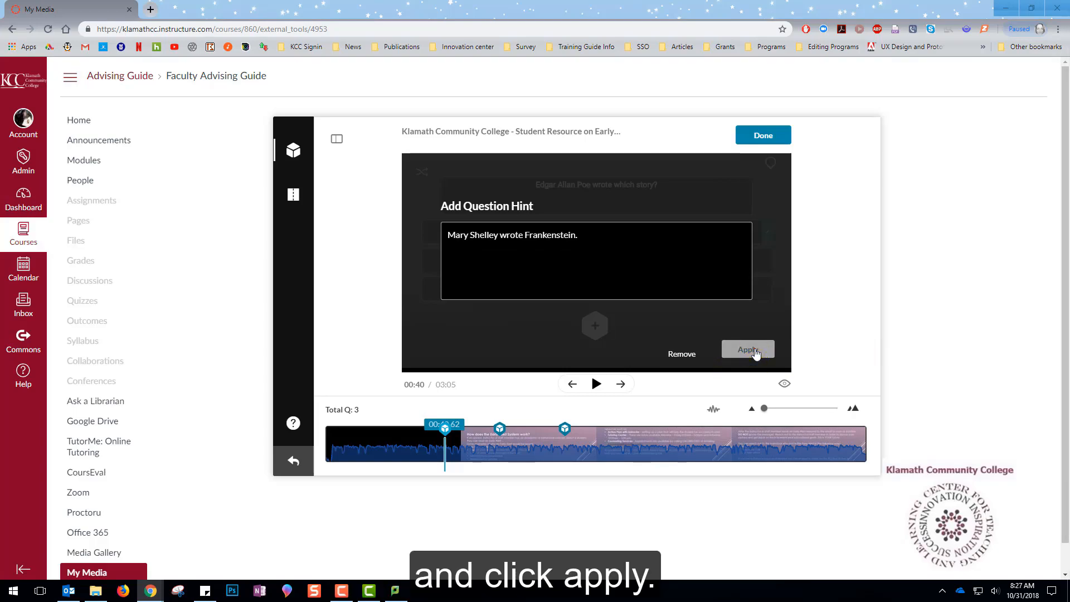
# Add a correct answer rationale to the Edgar Allan Poe question and save the question.
pyautogui.click(751, 216)
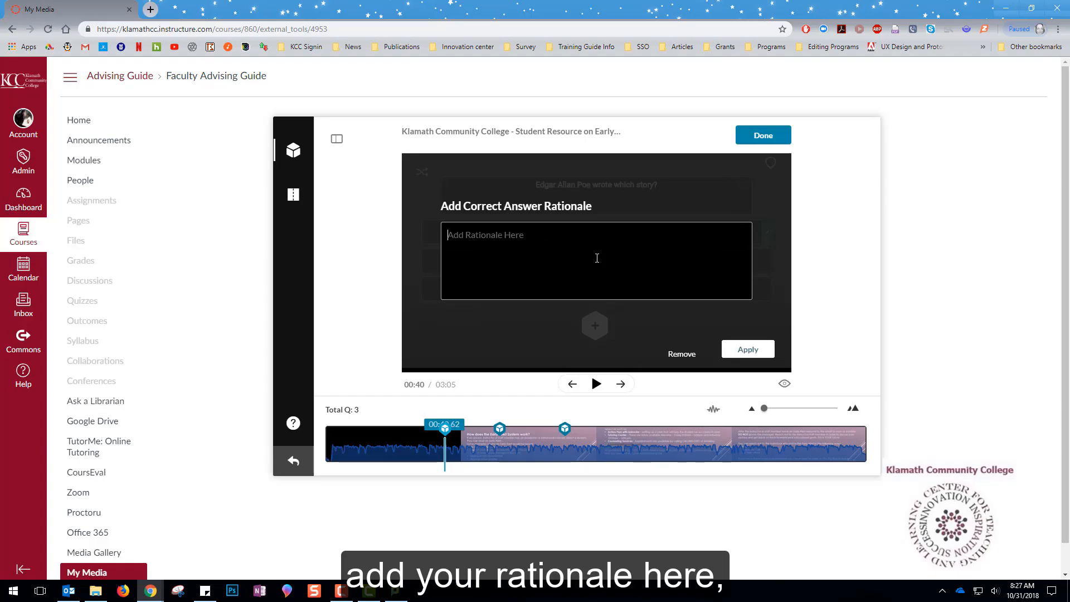
pyautogui.click(748, 350)
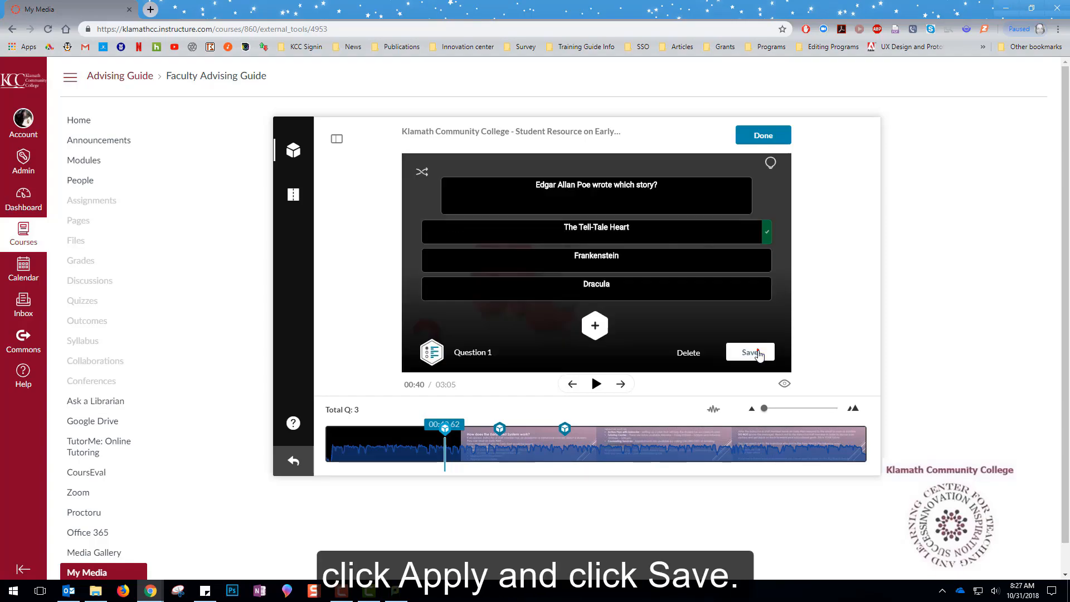
pyautogui.click(758, 352)
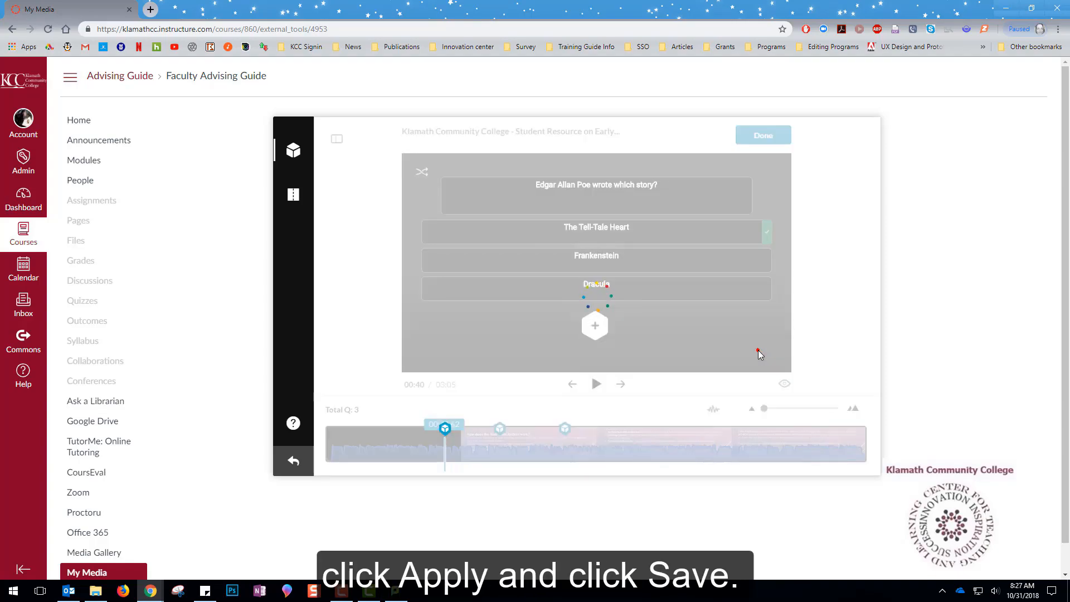